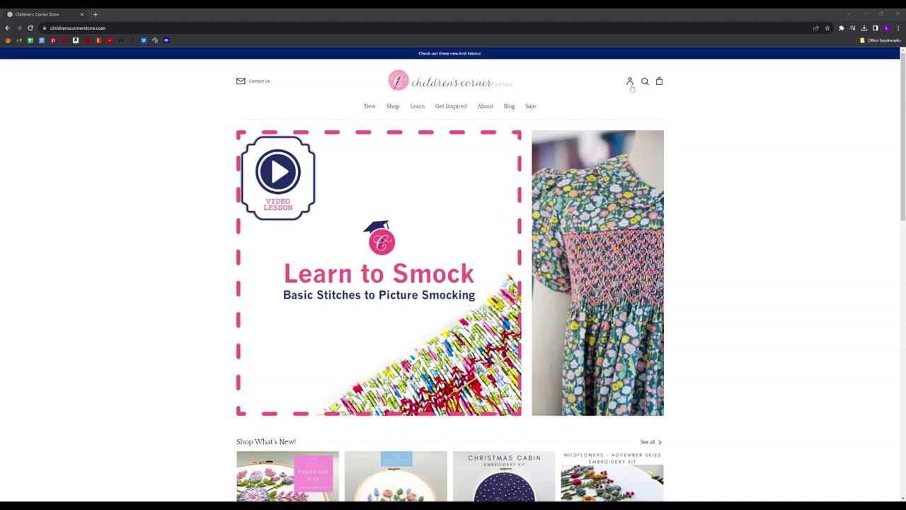
Step: Open the store's login page, view the account creation form and go to the My Account page
{"action": "left_click", "coordinate": [630, 82]}
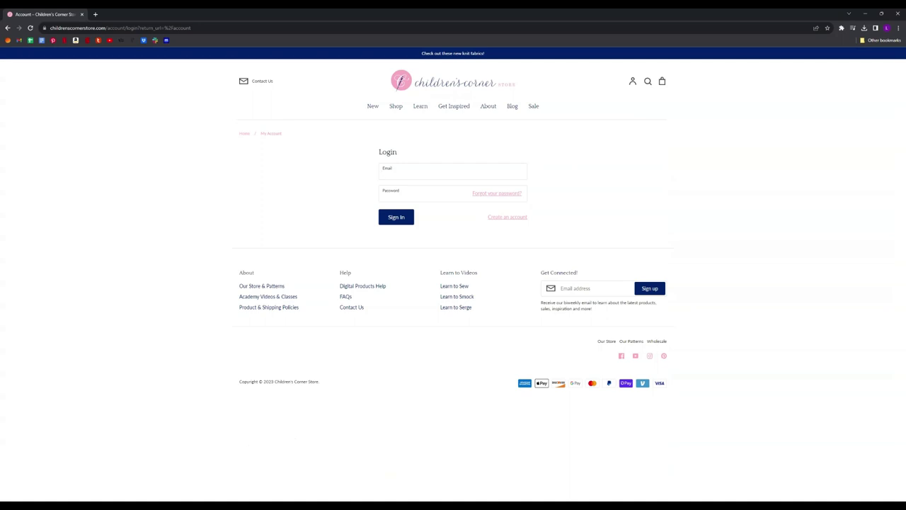
{"action": "left_click", "coordinate": [417, 195]}
{"action": "left_click", "coordinate": [514, 218]}
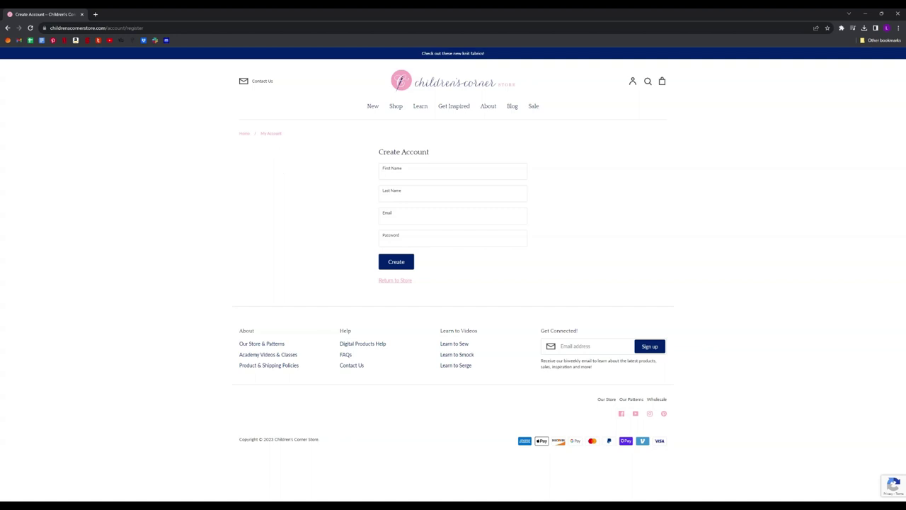
{"action": "left_click", "coordinate": [271, 135]}
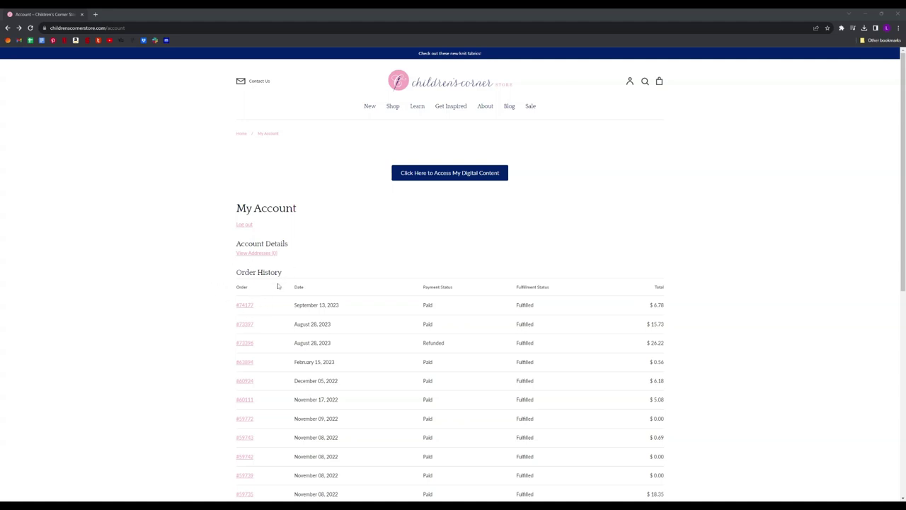
Step: View the details of the November 07, 2022 order in the order history and return to the account page
{"action": "scroll", "coordinate": [468, 279], "scroll_direction": "down", "scroll_amount": 2}
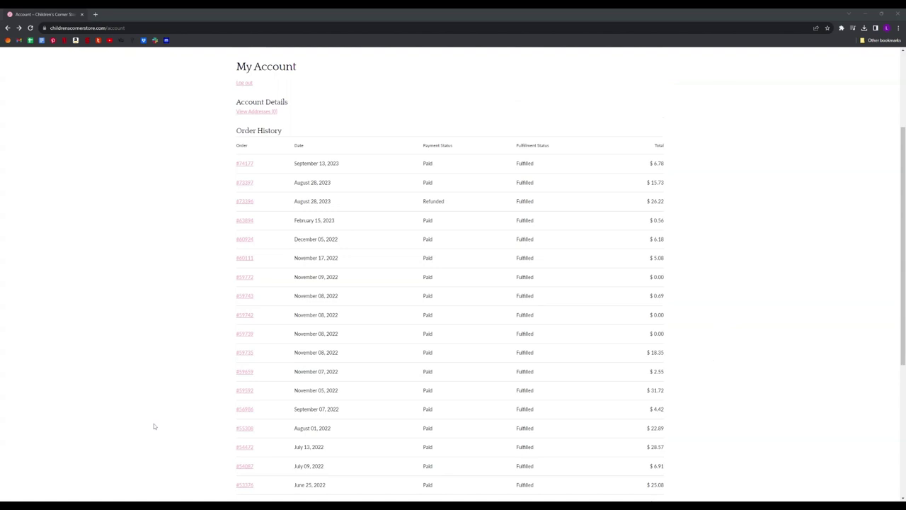
{"action": "left_click", "coordinate": [244, 373]}
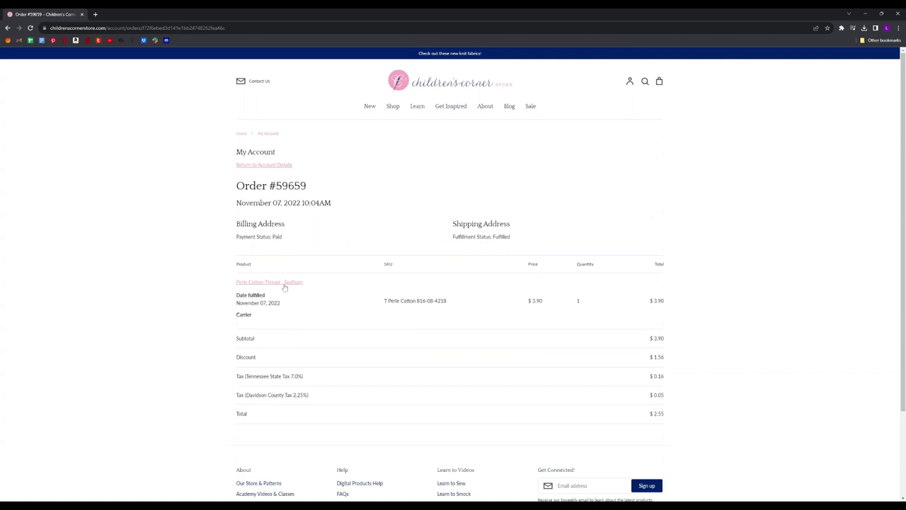
{"action": "key", "text": "alt+Left"}
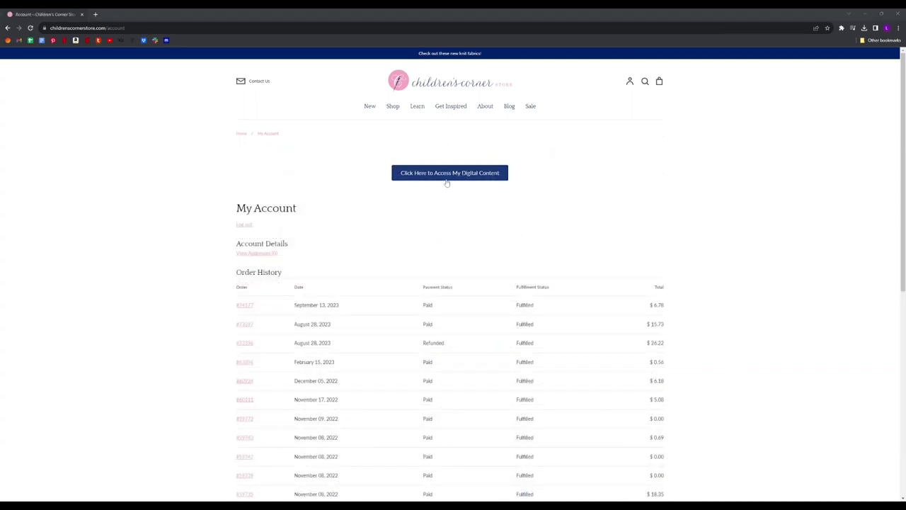
Step: Open the account's digital content library and view the video for Learn to Smock: Stacking & Picture Smocking
{"action": "left_click", "coordinate": [448, 174]}
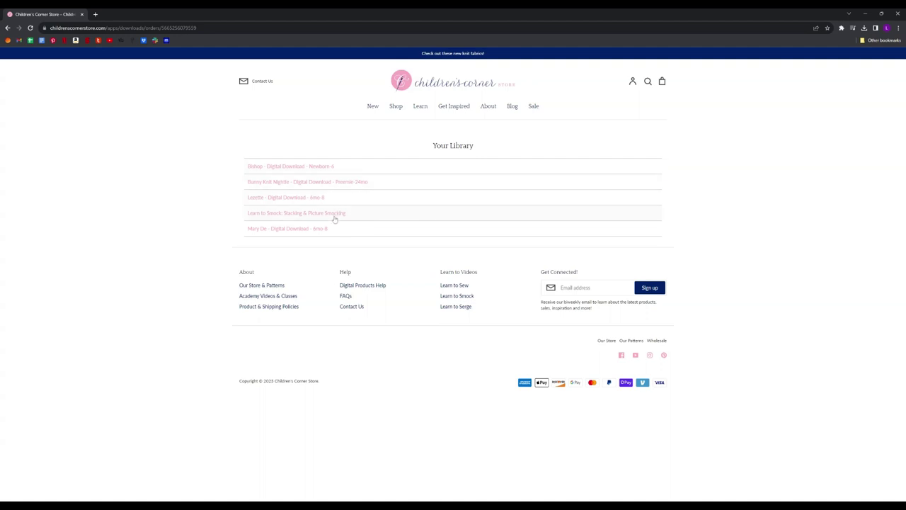
{"action": "left_click", "coordinate": [261, 214]}
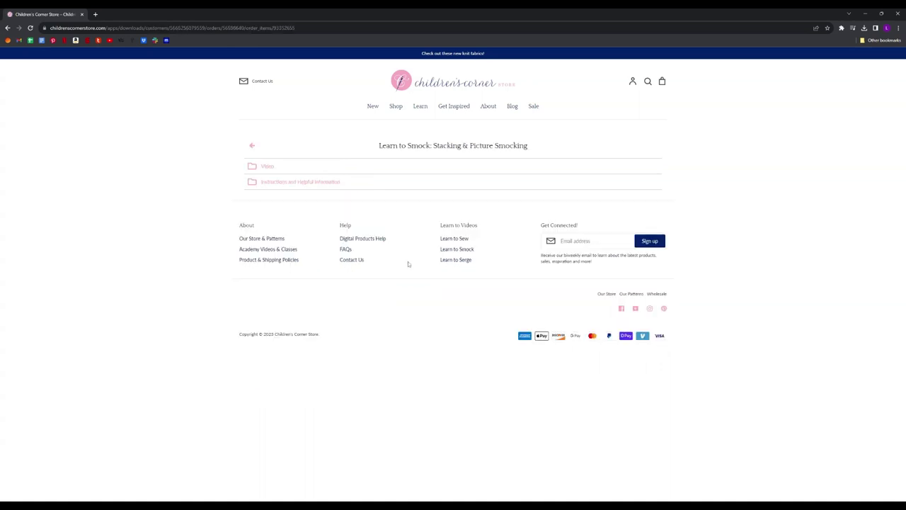
{"action": "left_click", "coordinate": [267, 167]}
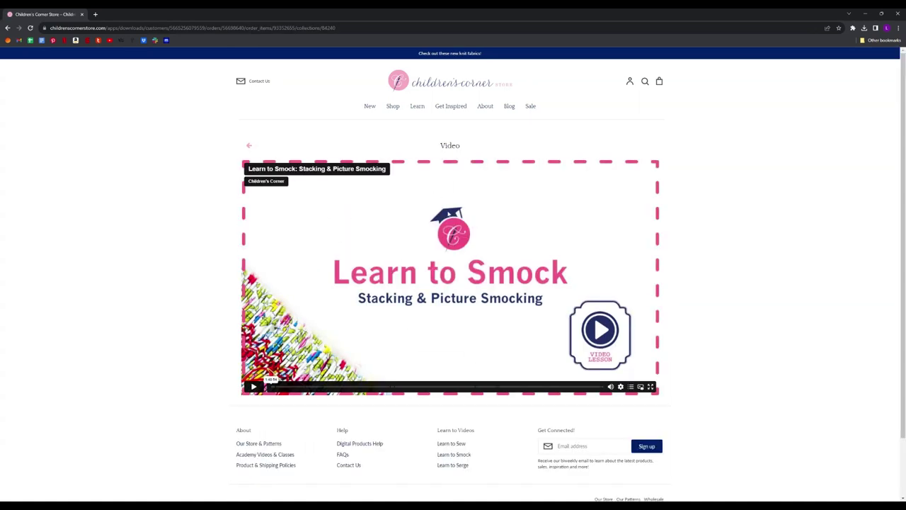
Step: View the course's Instructions and Helpful Information folder and return to the course's folder list
{"action": "left_click", "coordinate": [253, 146]}
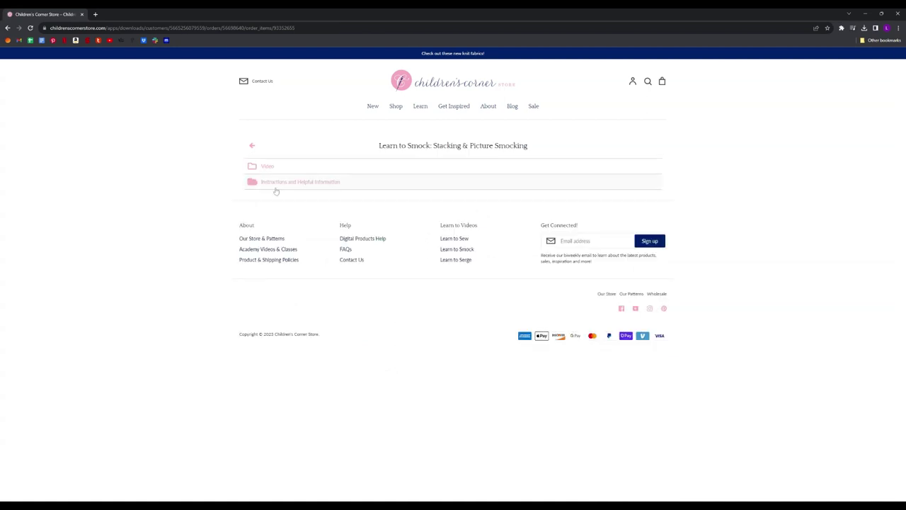
{"action": "left_click", "coordinate": [277, 184]}
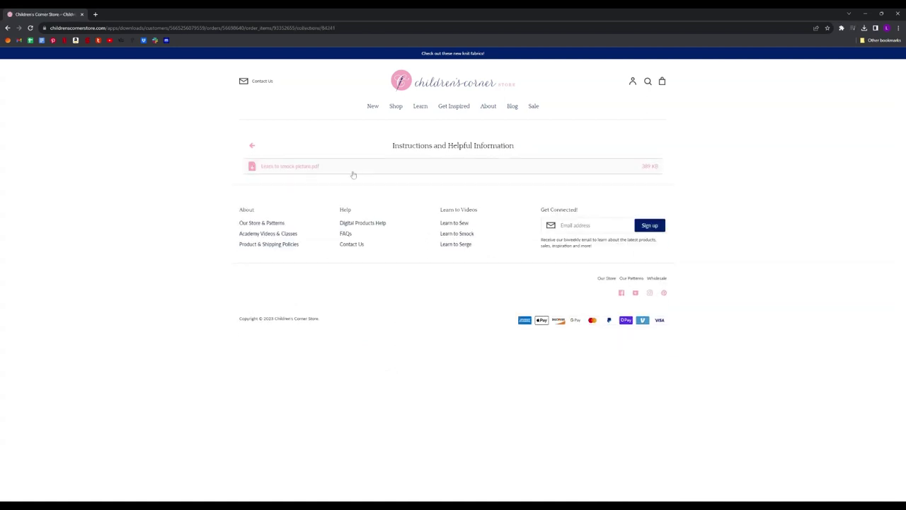
{"action": "left_click", "coordinate": [253, 146]}
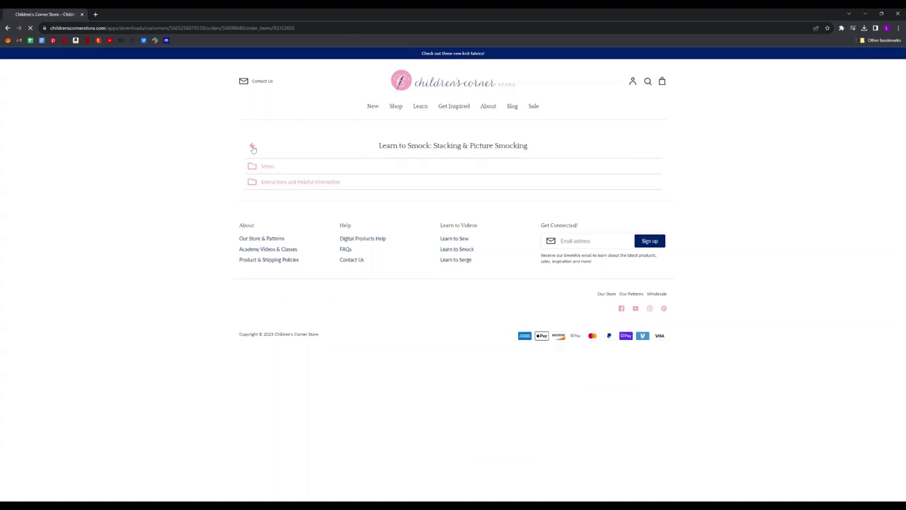
Step: Return to the digital library and open the Bishop - Digital Download - Newborn-6 item
{"action": "left_click", "coordinate": [252, 148]}
{"action": "left_click", "coordinate": [253, 148]}
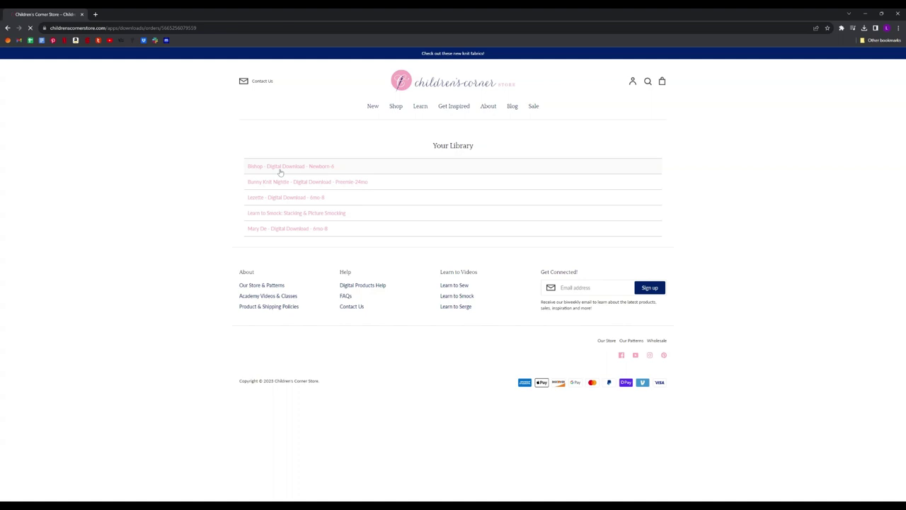
{"action": "left_click", "coordinate": [281, 170]}
{"action": "left_click", "coordinate": [298, 170]}
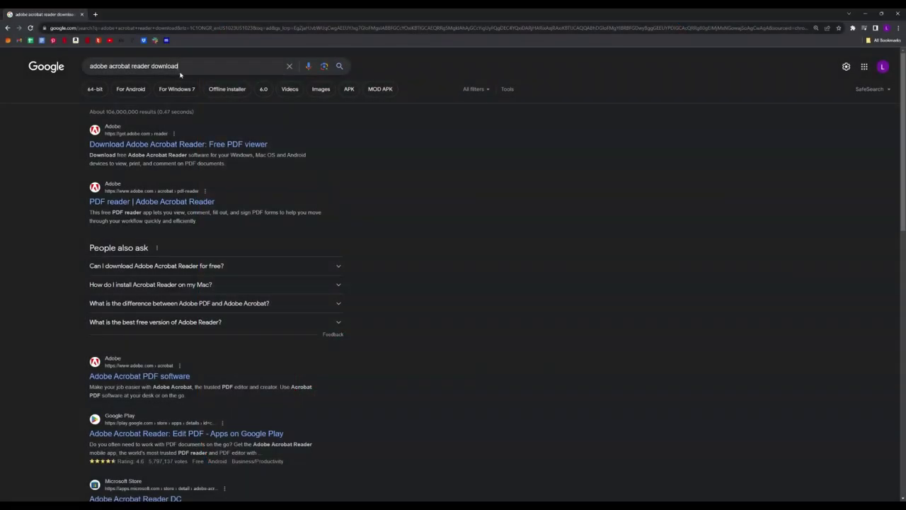
Step: Open Adobe's Acrobat Reader page from the "adobe acrobat reader download" search results and download the installer
{"action": "left_click_drag", "start_coordinate": [180, 74], "coordinate": [90, 79]}
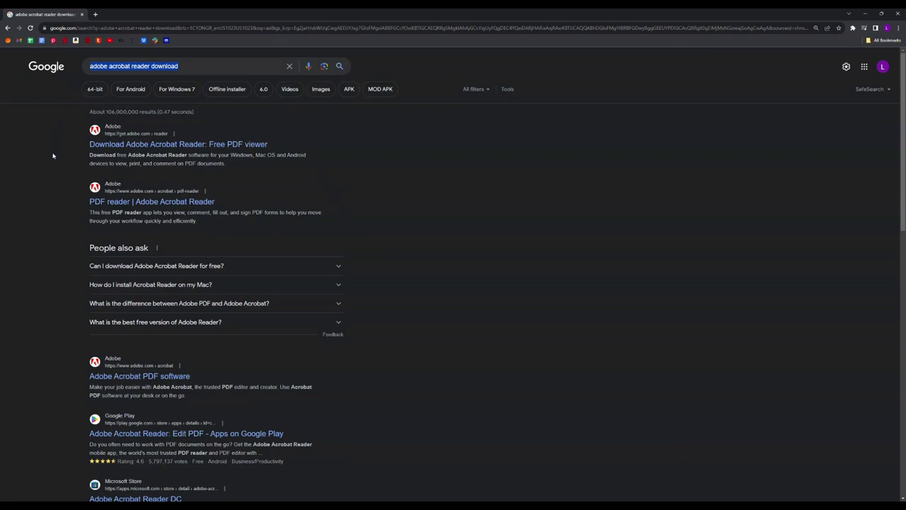
{"action": "left_click", "coordinate": [104, 148]}
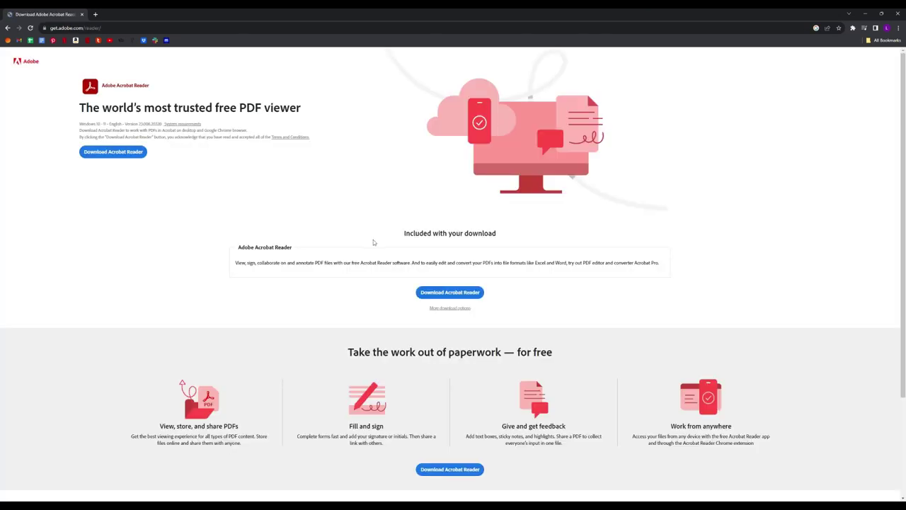
{"action": "left_click", "coordinate": [117, 155]}
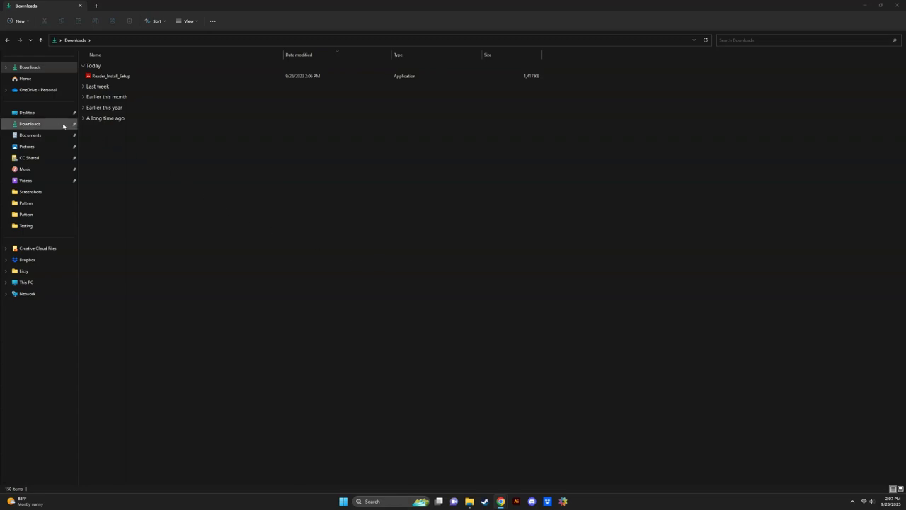
Step: Run Reader_Install_Setup from Downloads, finish the installation with Acrobat Reader launching, and close its welcome window
{"action": "left_click", "coordinate": [113, 76]}
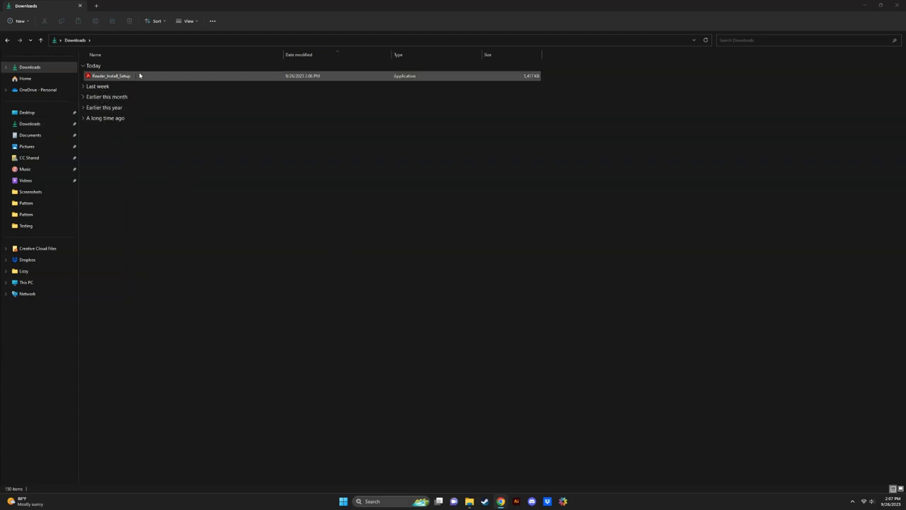
{"action": "double_click", "coordinate": [139, 77]}
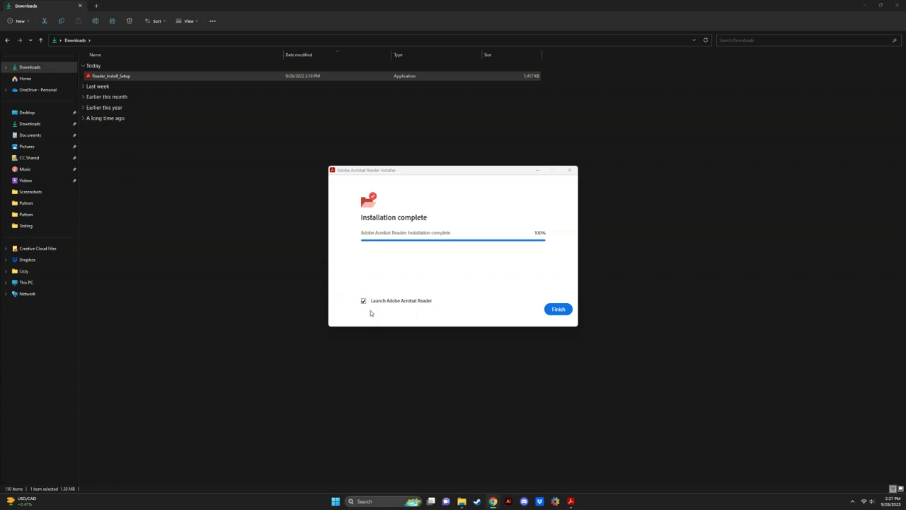
{"action": "left_click", "coordinate": [557, 309]}
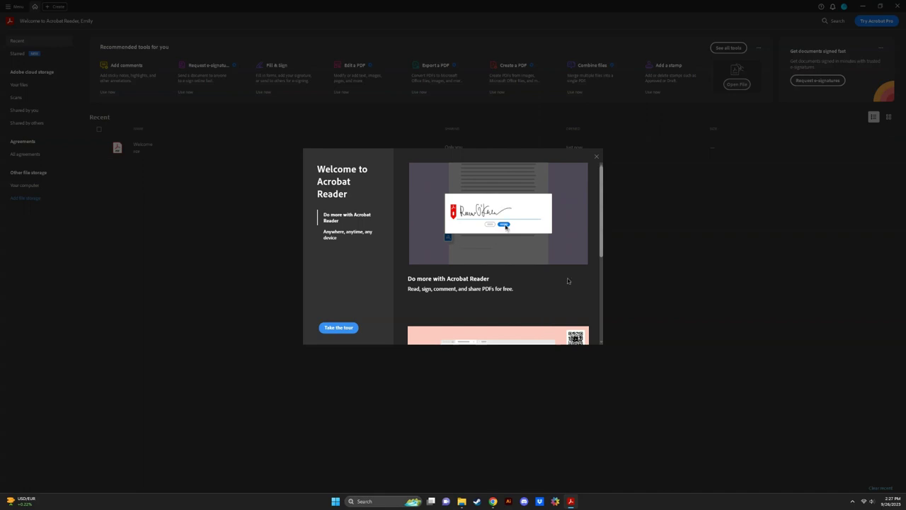
{"action": "left_click", "coordinate": [596, 157]}
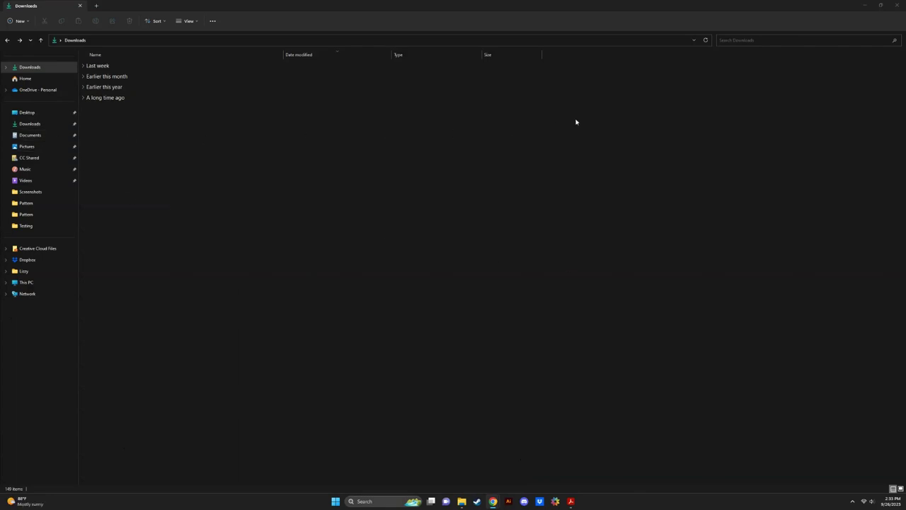
Step: Search the Downloads folder for "bishop" and open the Bishop_Pattern_Digital file with Adobe Acrobat
{"action": "left_click", "coordinate": [736, 39]}
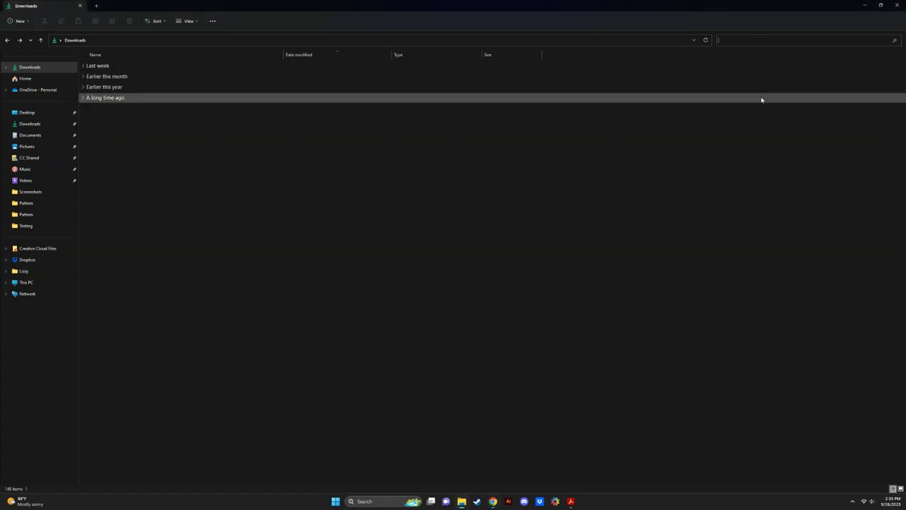
{"action": "type", "text": "bishop"}
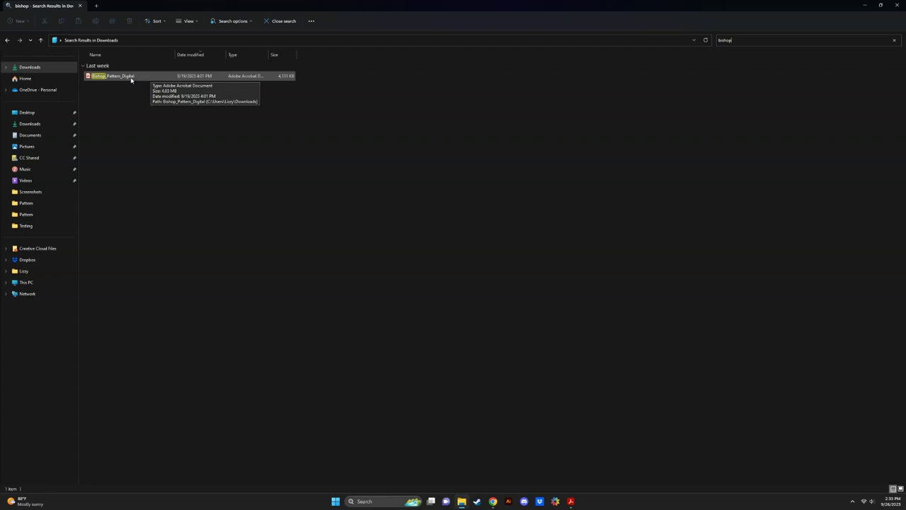
{"action": "right_click", "coordinate": [132, 79]}
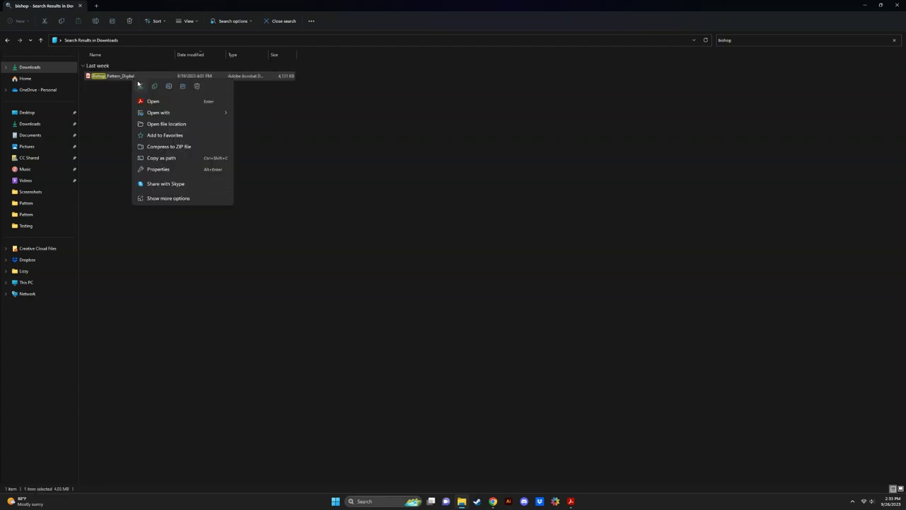
{"action": "mouse_move", "coordinate": [181, 116]}
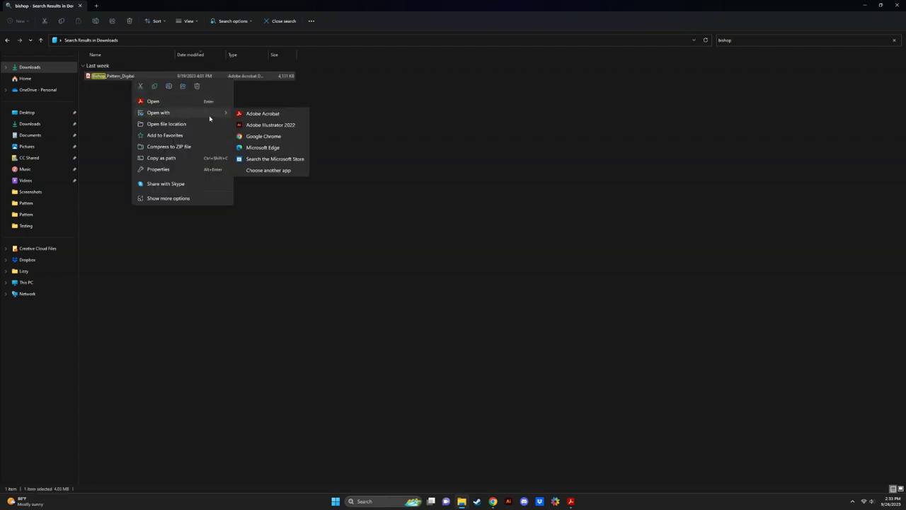
{"action": "left_click", "coordinate": [276, 114]}
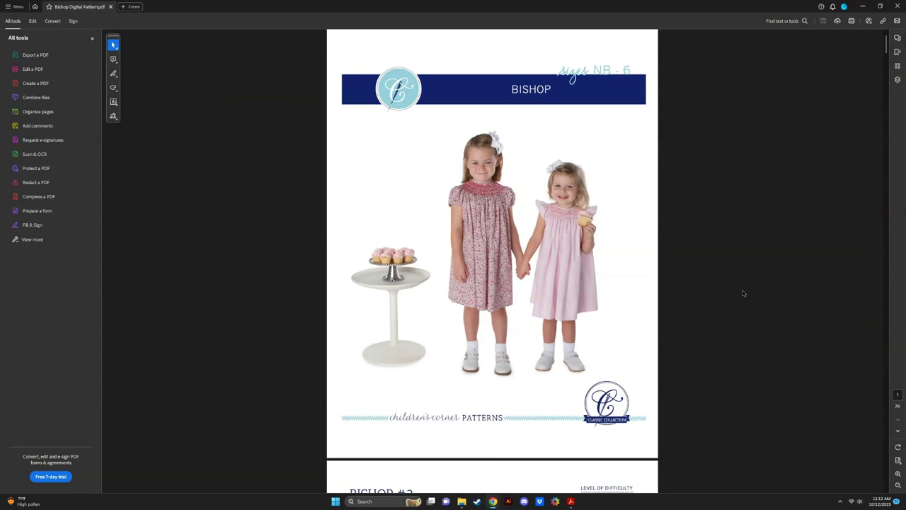
Step: Go to page 19 of the Bishop pattern and expand the list of its embedded layers
{"action": "scroll", "coordinate": [743, 294], "scroll_direction": "down", "scroll_amount": 10}
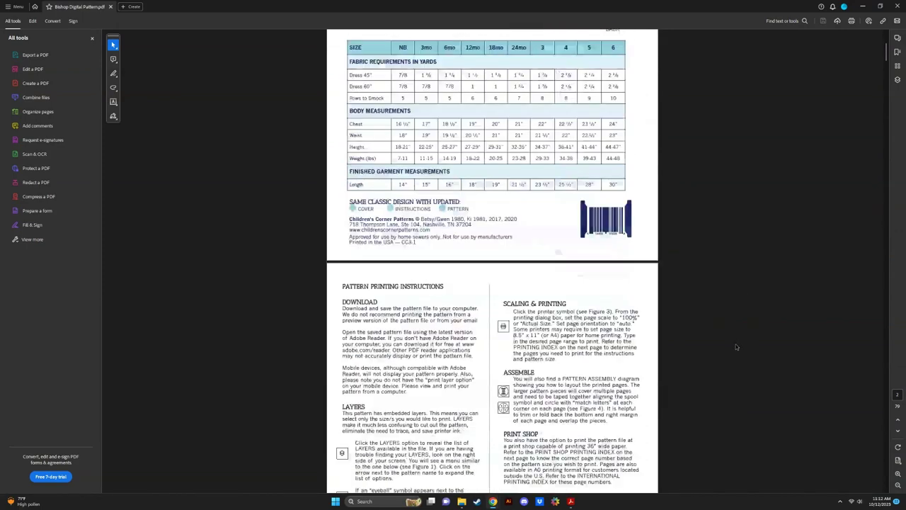
{"action": "scroll", "coordinate": [735, 347], "scroll_direction": "down", "scroll_amount": 8}
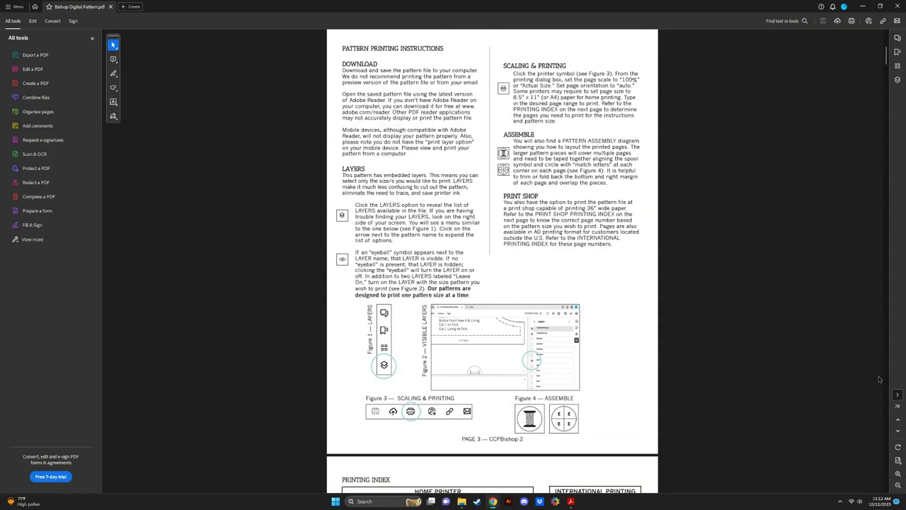
{"action": "left_click", "coordinate": [898, 396]}
{"action": "type", "text": "19"}
{"action": "key", "text": "Return"}
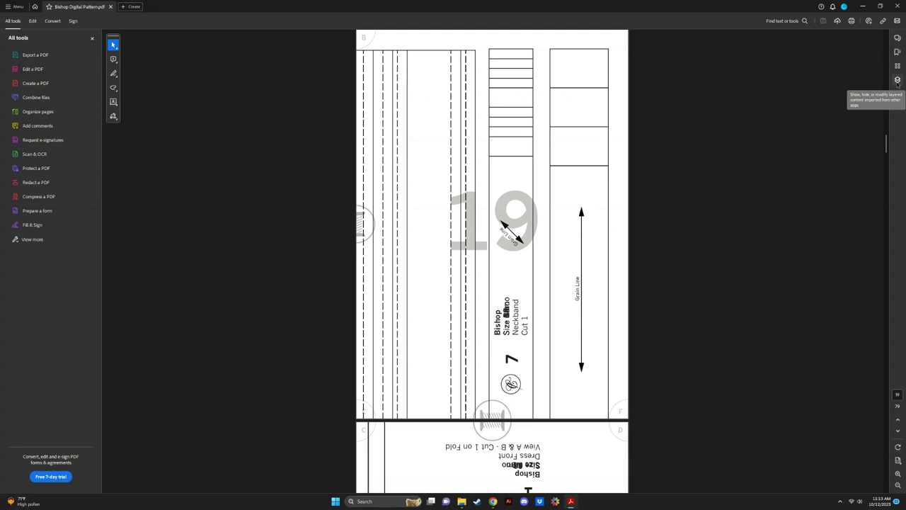
{"action": "left_click", "coordinate": [897, 80]}
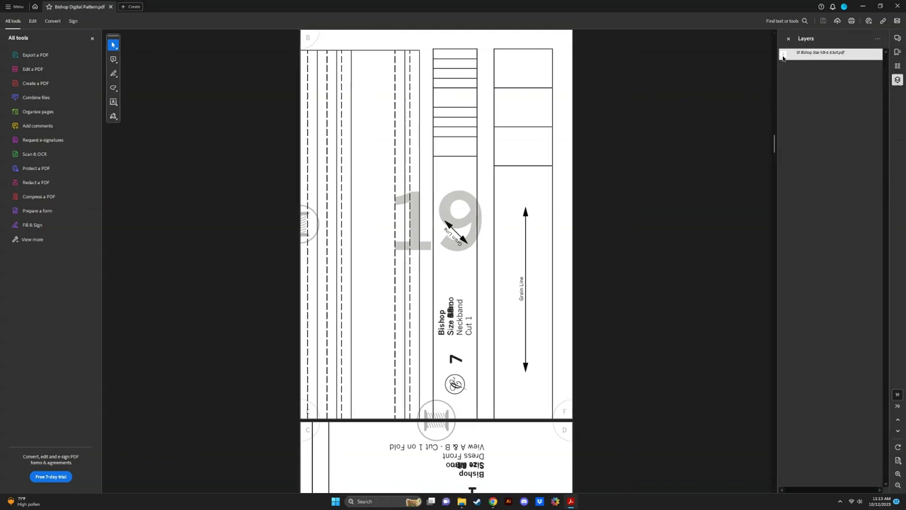
{"action": "left_click", "coordinate": [783, 55]}
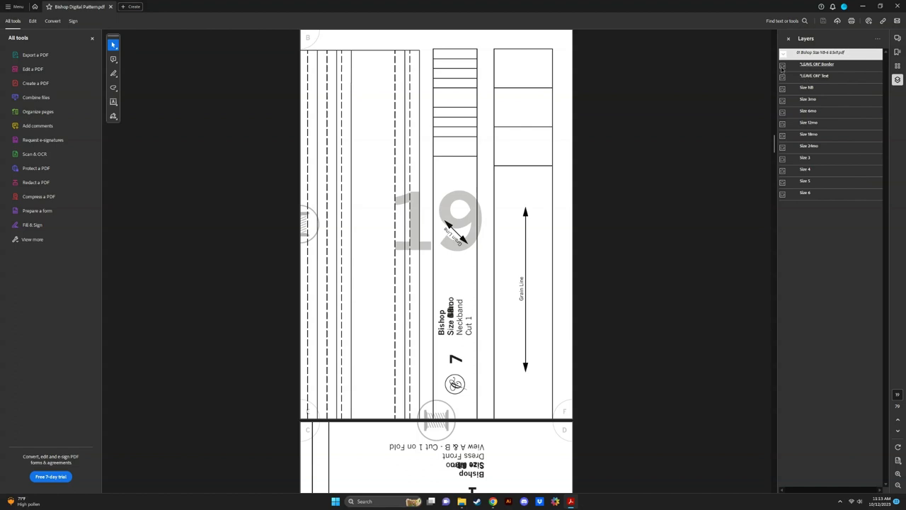
Step: Switch the "LEAVE ON" Border and "LEAVE ON" Text layers off and back on
{"action": "left_click", "coordinate": [782, 66]}
{"action": "left_click", "coordinate": [783, 65]}
{"action": "left_click", "coordinate": [782, 66]}
{"action": "left_click", "coordinate": [782, 66]}
{"action": "left_click", "coordinate": [782, 77]}
{"action": "left_click", "coordinate": [782, 77]}
{"action": "left_click", "coordinate": [783, 77]}
{"action": "left_click", "coordinate": [782, 78]}
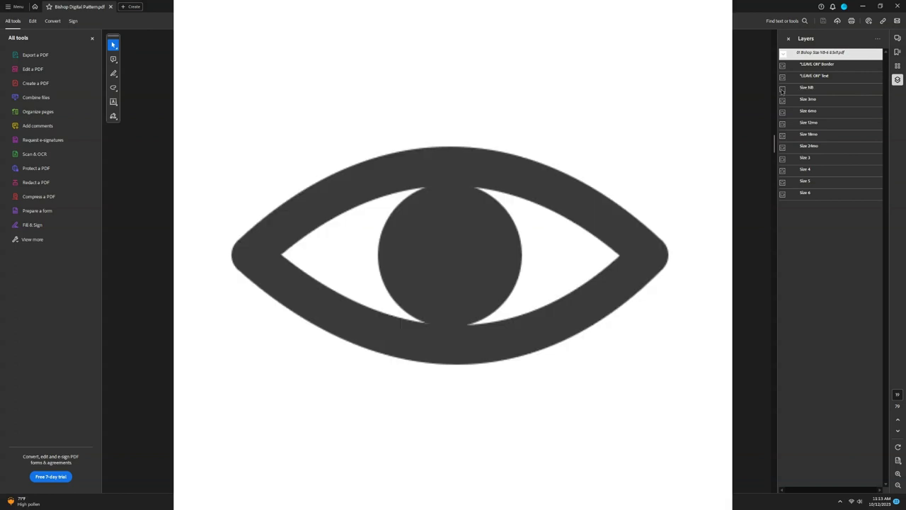
Step: Hide every size layer from NB to 6 except Size 3, keeping both "LEAVE ON" layers visible
{"action": "left_click", "coordinate": [782, 90]}
{"action": "left_click", "coordinate": [782, 101]}
{"action": "left_click", "coordinate": [782, 112]}
{"action": "left_click", "coordinate": [782, 124]}
{"action": "left_click", "coordinate": [783, 135]}
{"action": "left_click", "coordinate": [783, 147]}
{"action": "left_click", "coordinate": [782, 158]}
{"action": "left_click", "coordinate": [783, 169]}
{"action": "left_click", "coordinate": [782, 182]}
{"action": "left_click", "coordinate": [782, 193]}
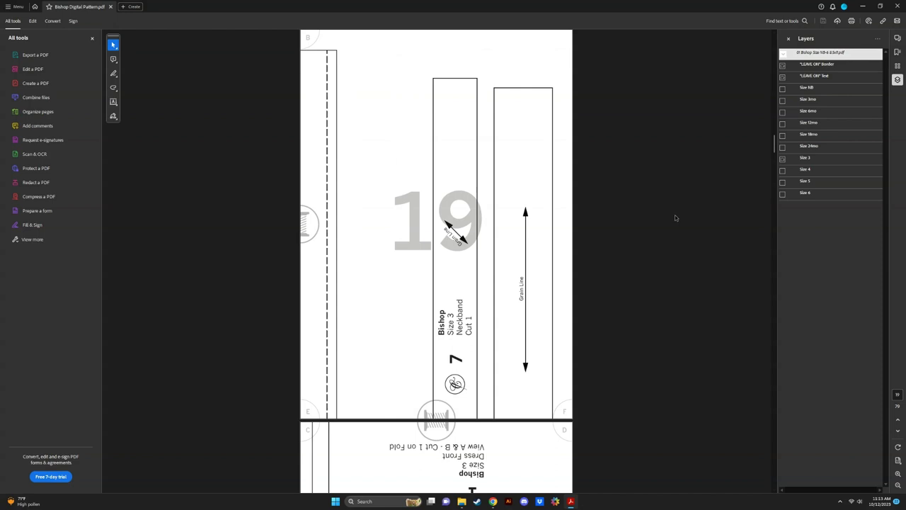
{"action": "left_click", "coordinate": [783, 160]}
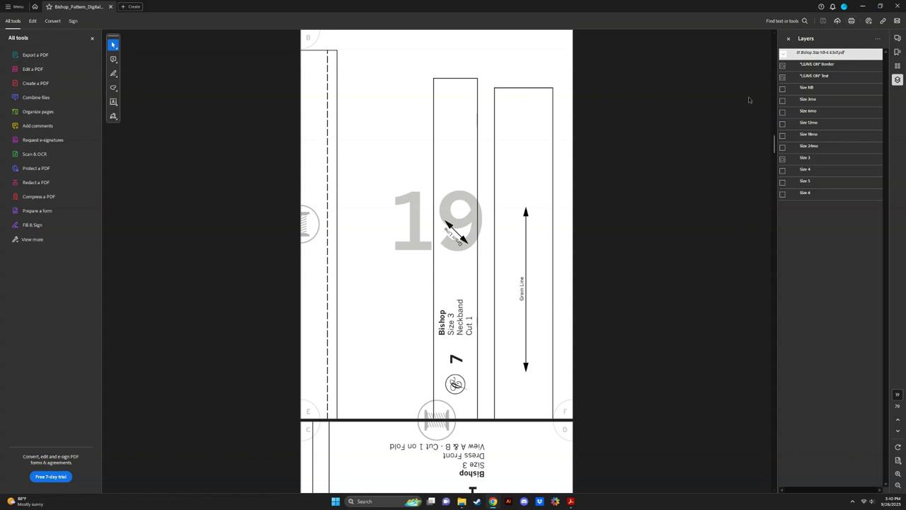
Step: Open the print settings for the pattern, set the page sizing to Actual size and choose to print specific pages
{"action": "left_click", "coordinate": [852, 21]}
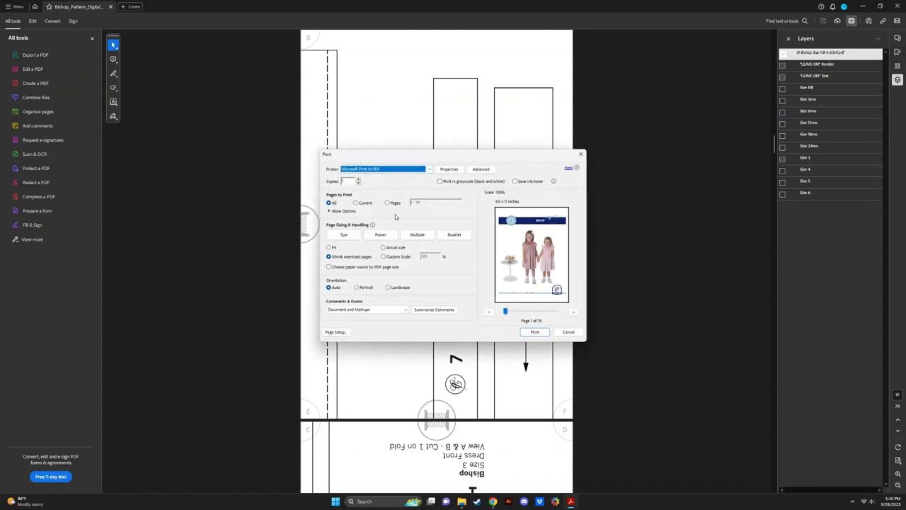
{"action": "left_click", "coordinate": [383, 248]}
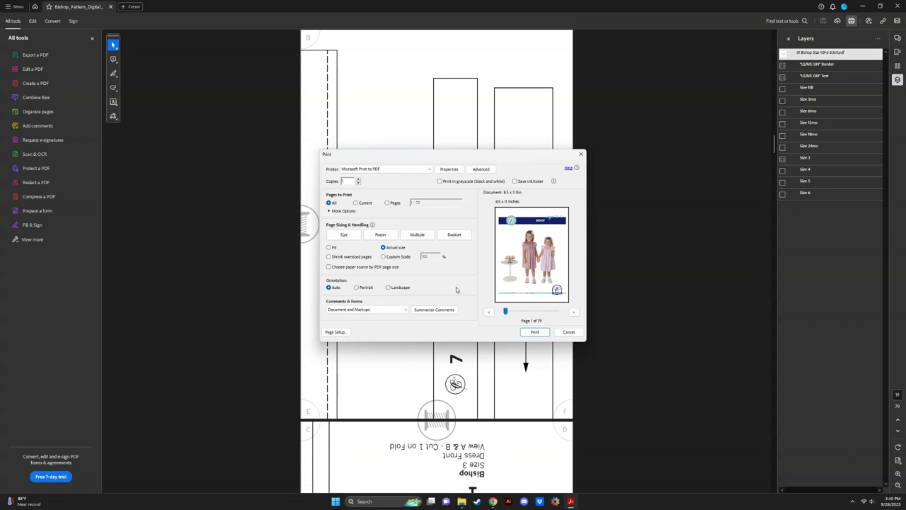
{"action": "left_click", "coordinate": [388, 203]}
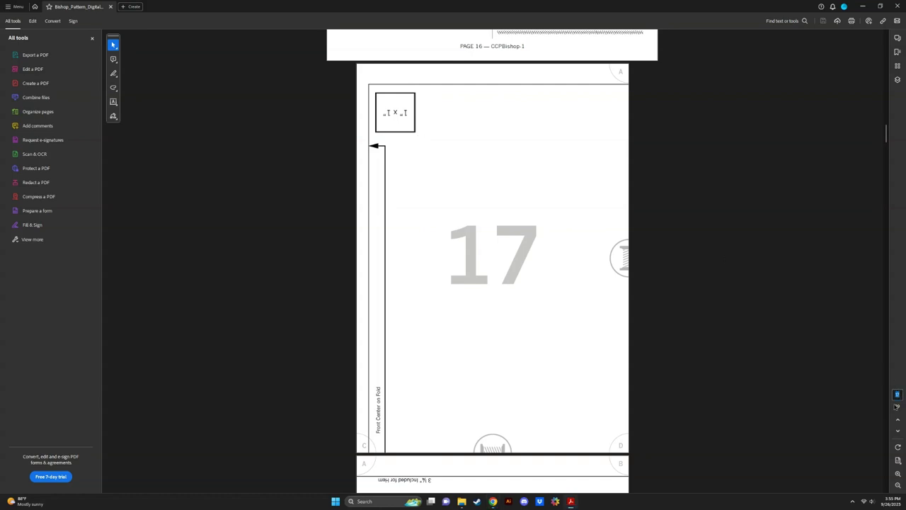
Step: Go to page 4 and select in turn the Dress Front & Dress Back 3 – 4, Angel Sleeve and Bias Band, and Neckband index rows, then deselect
{"action": "key", "text": "Return"}
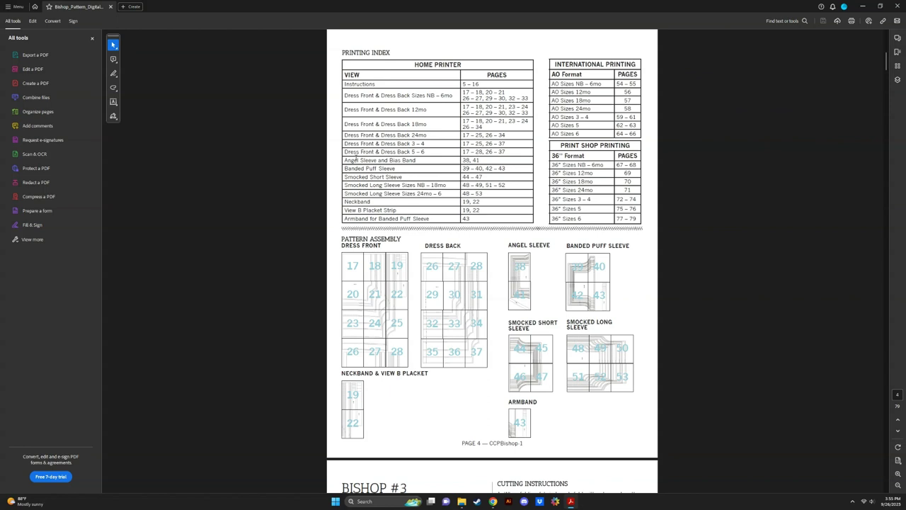
{"action": "left_click_drag", "start_coordinate": [345, 143], "coordinate": [509, 146]}
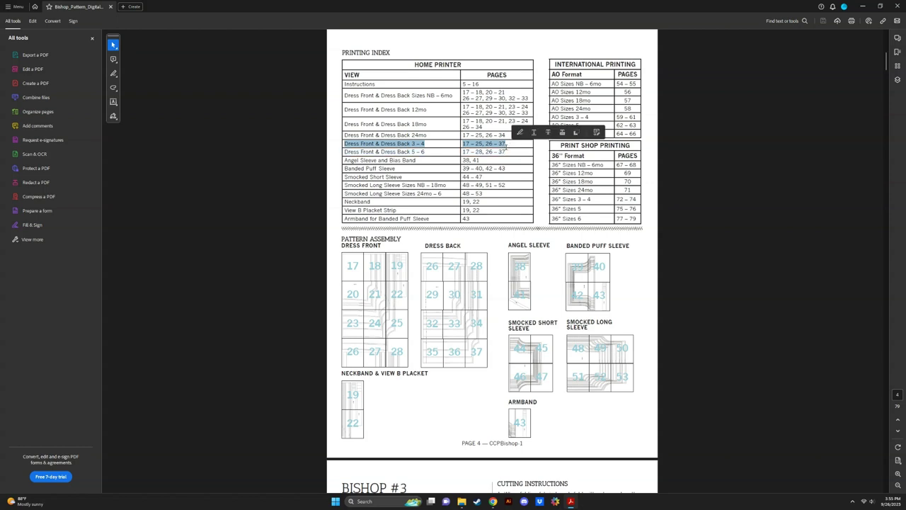
{"action": "left_click_drag", "start_coordinate": [345, 160], "coordinate": [481, 161]}
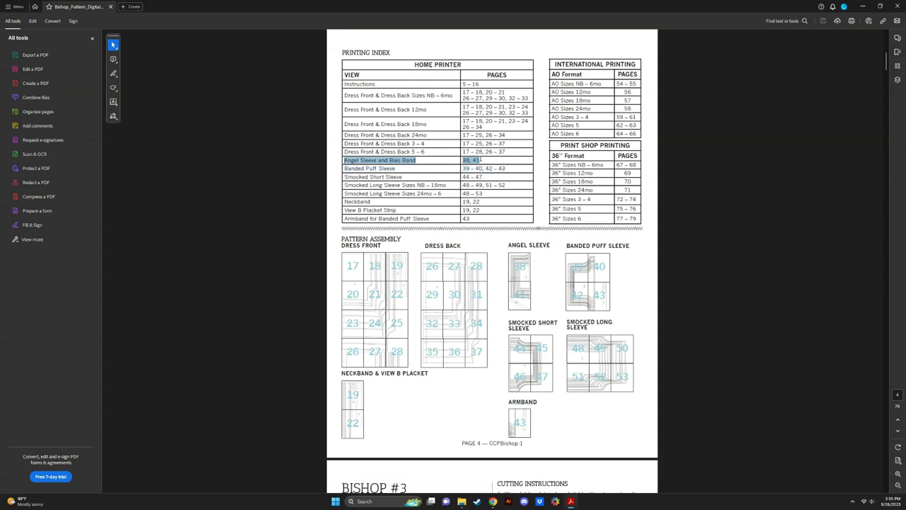
{"action": "left_click_drag", "start_coordinate": [482, 161], "coordinate": [481, 160]}
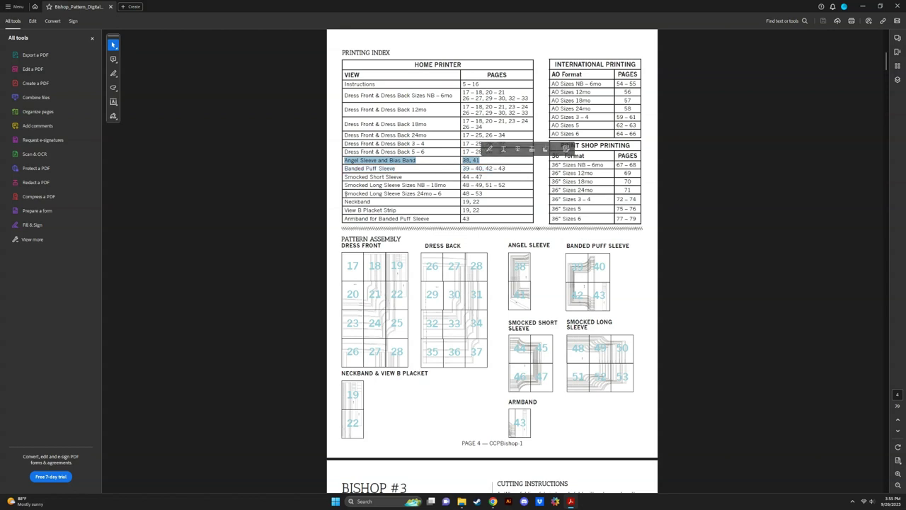
{"action": "left_click_drag", "start_coordinate": [344, 202], "coordinate": [481, 202]}
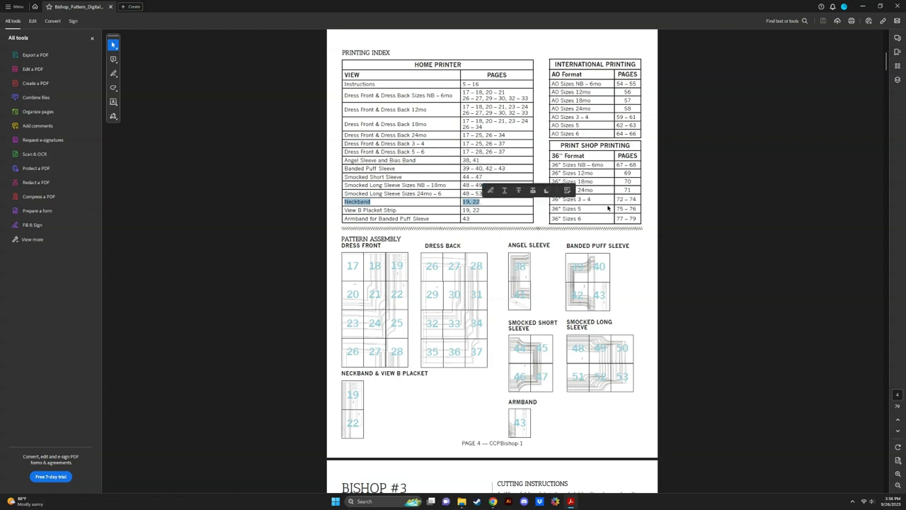
{"action": "left_click", "coordinate": [744, 303]}
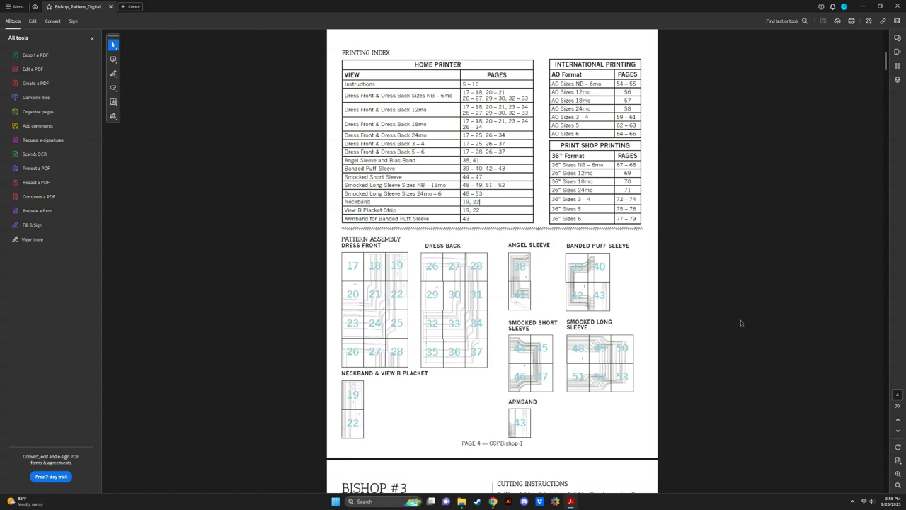